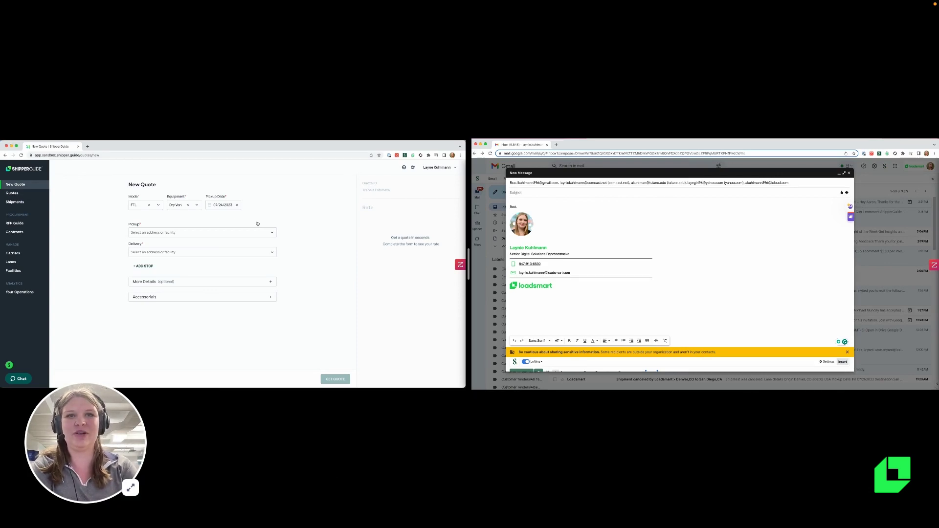
# Start playback of the Gmail quote recording and the ShipperGuide quote recording so both run side by side
pyautogui.moveTo(140, 524)
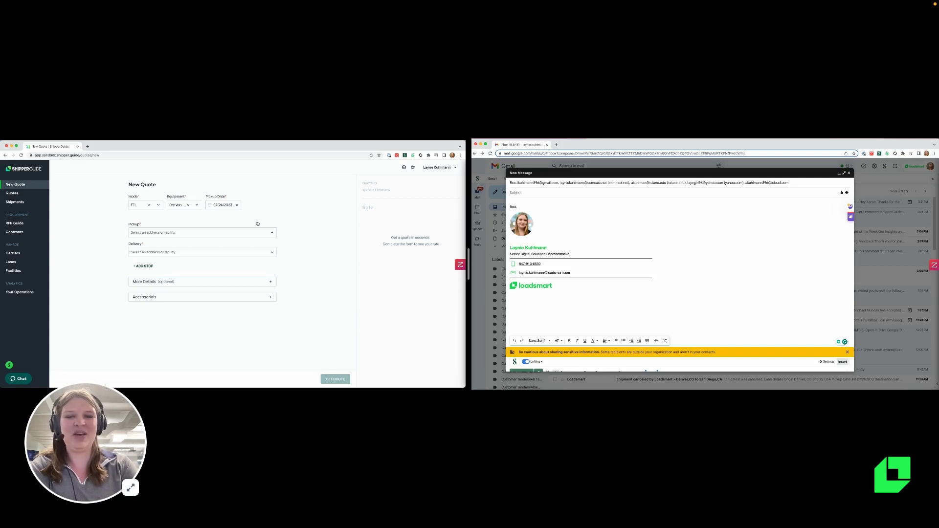
pyautogui.moveTo(283, 454)
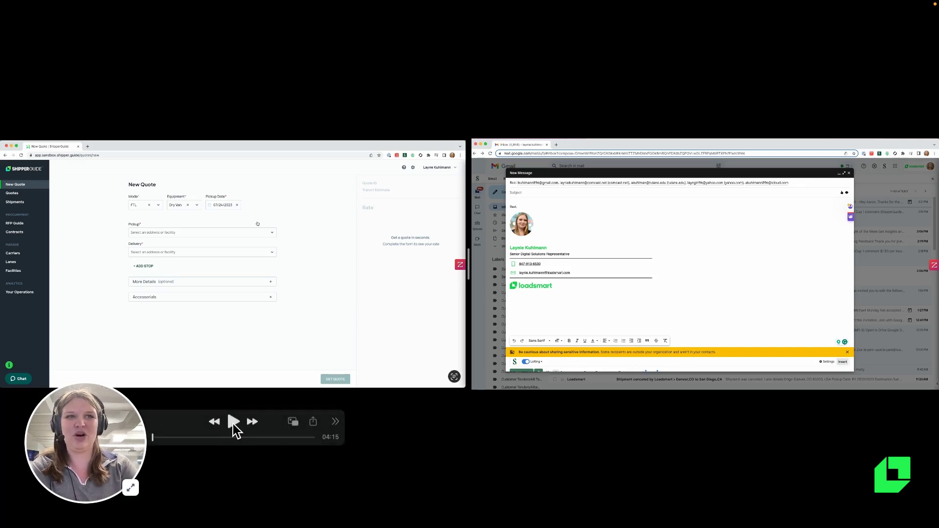
pyautogui.moveTo(748, 395)
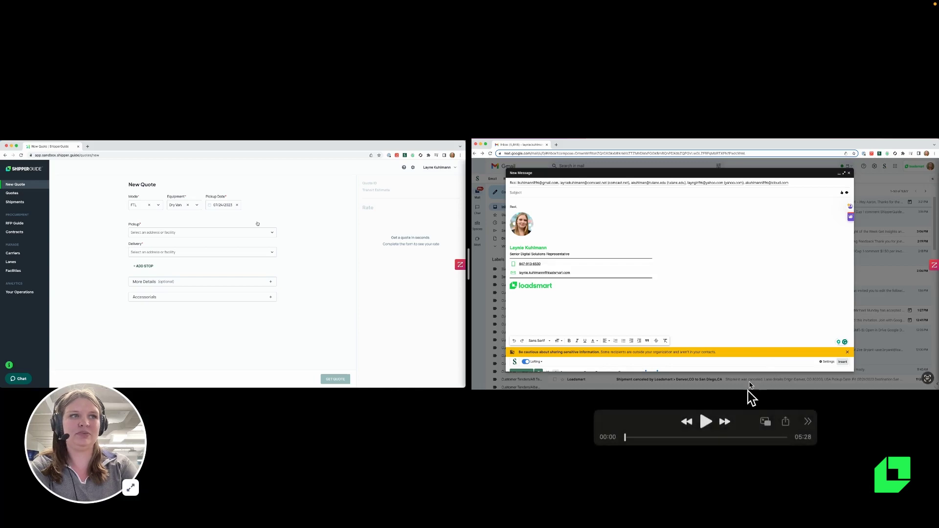
pyautogui.click(711, 429)
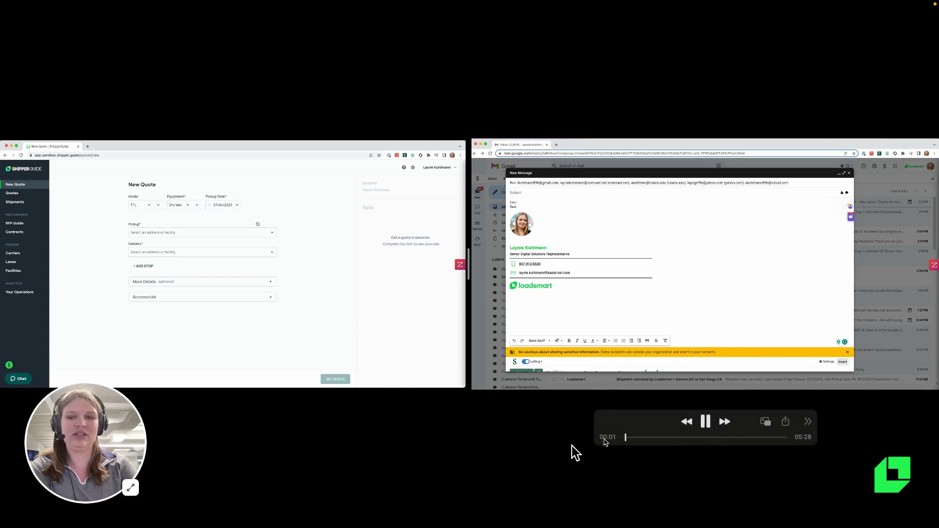
pyautogui.moveTo(361, 448)
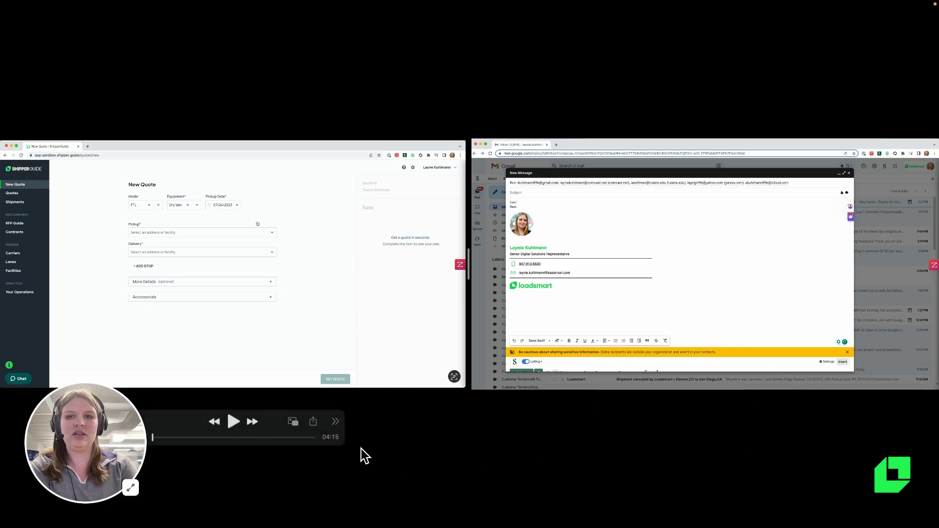
pyautogui.click(233, 423)
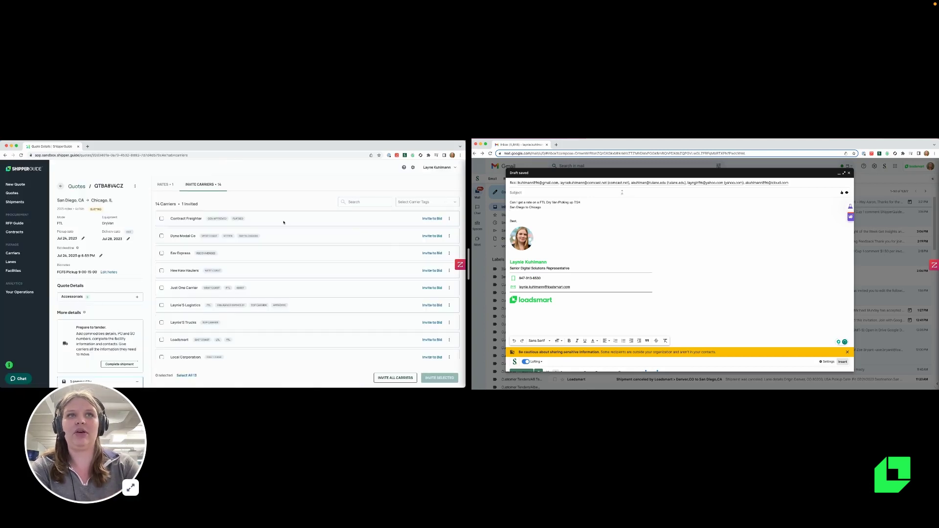
# Select Layne'S Logistics, Layne'S Trucks and Speedy Service Llc in the carrier list for bidding on the quote
pyautogui.click(162, 322)
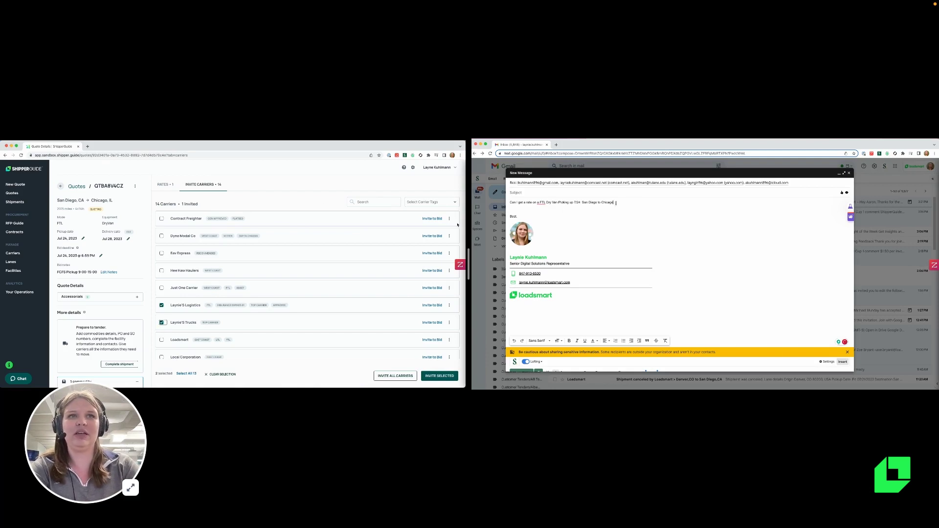
pyautogui.scroll(-3, 464, 225)
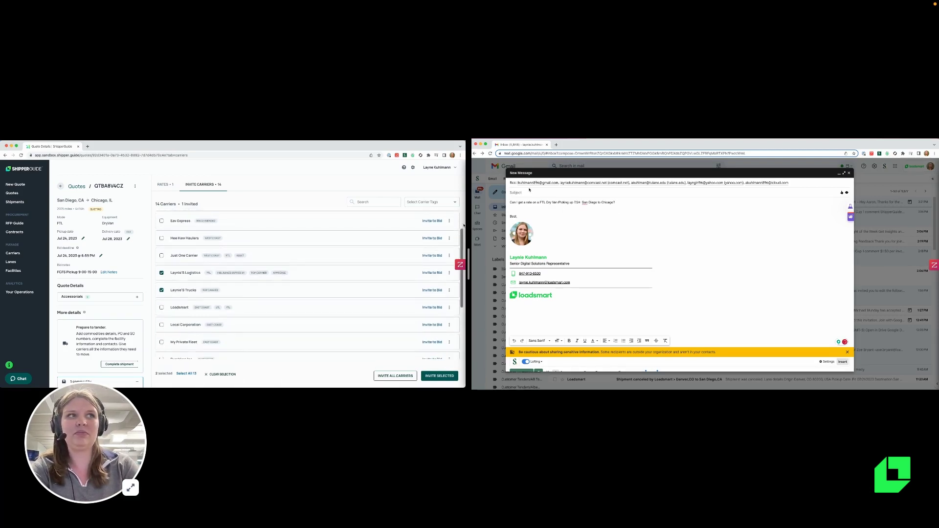
pyautogui.scroll(-2, 464, 225)
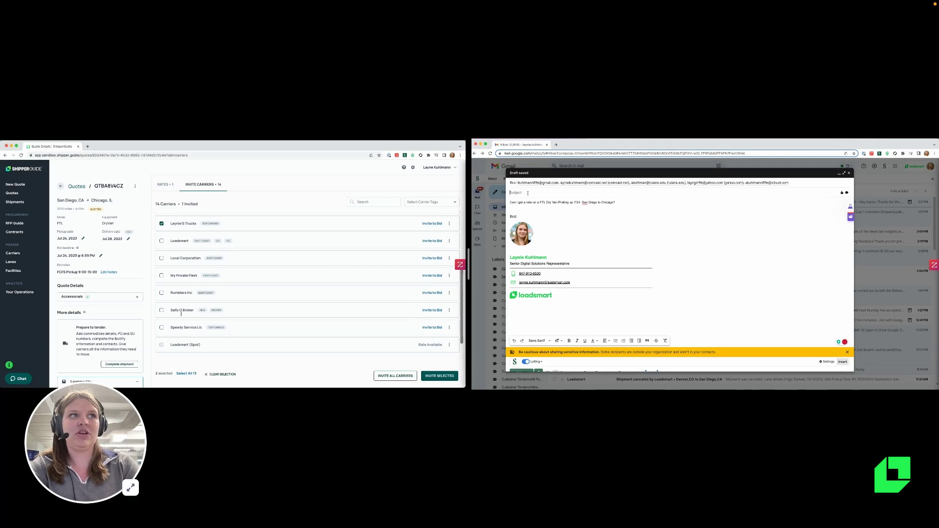
pyautogui.click(162, 328)
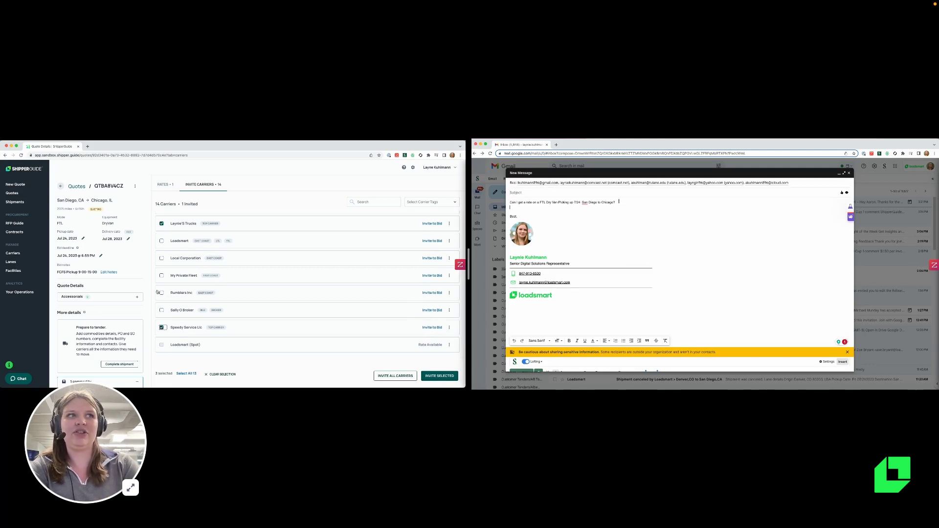
# Change the quote's delivery date to Jul 27, 2023 and save it
pyautogui.click(130, 239)
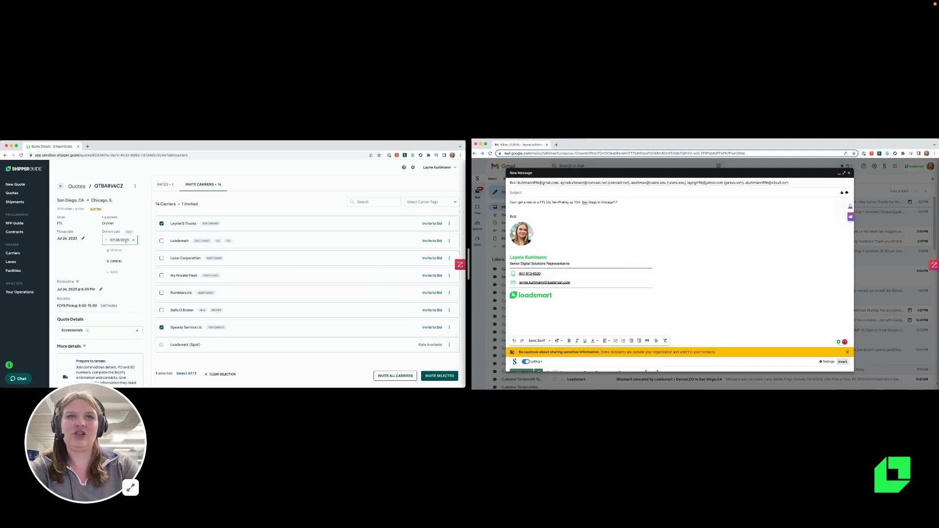
pyautogui.click(123, 242)
pyautogui.click(152, 316)
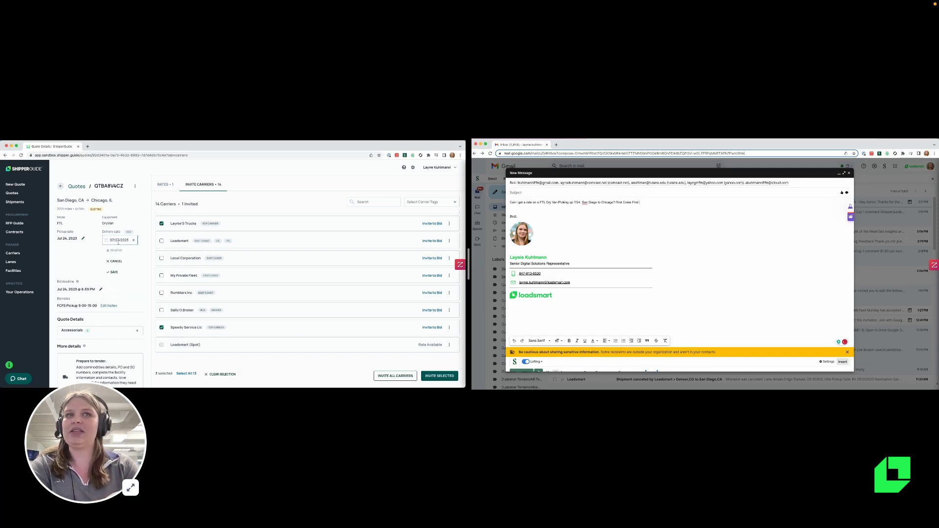
pyautogui.click(112, 272)
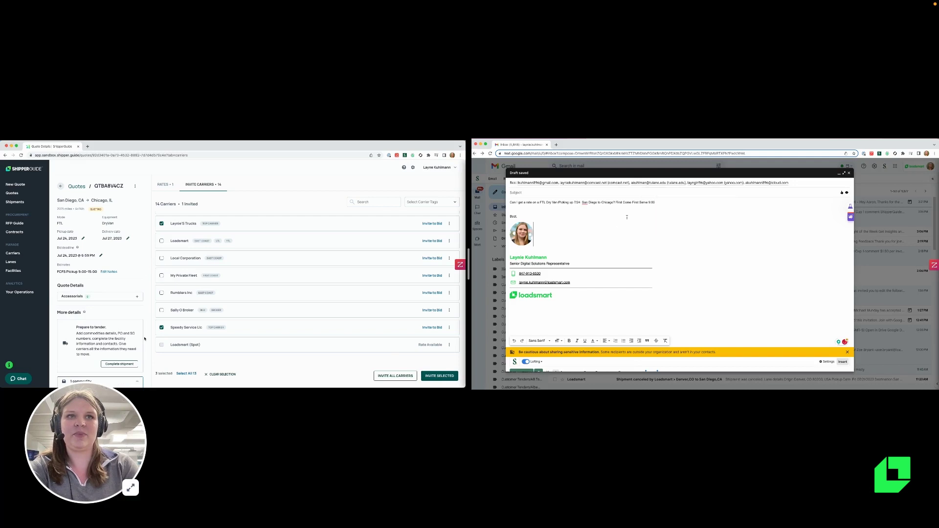
# Send bid invitations to the selected carriers, confirm the invitation and close the confirmation message
pyautogui.scroll(-3, 144, 338)
pyautogui.scroll(-3, 144, 339)
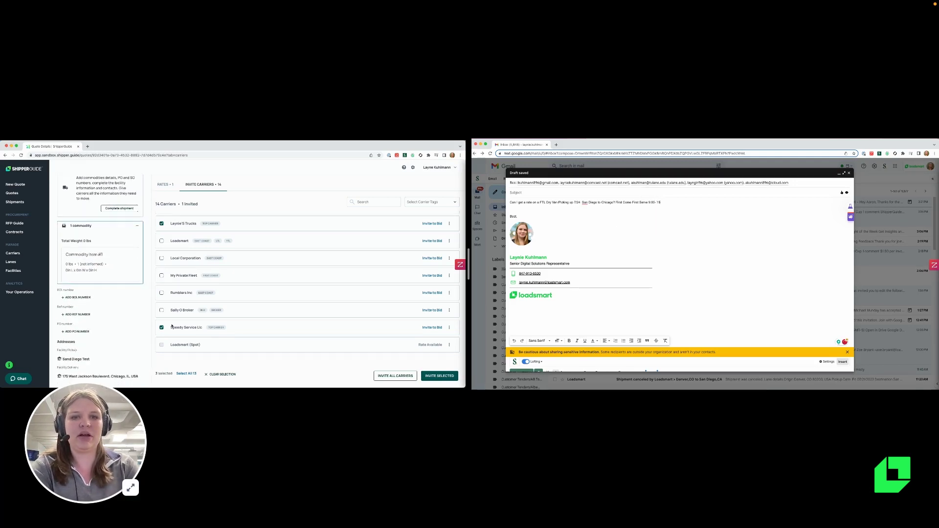
pyautogui.click(443, 377)
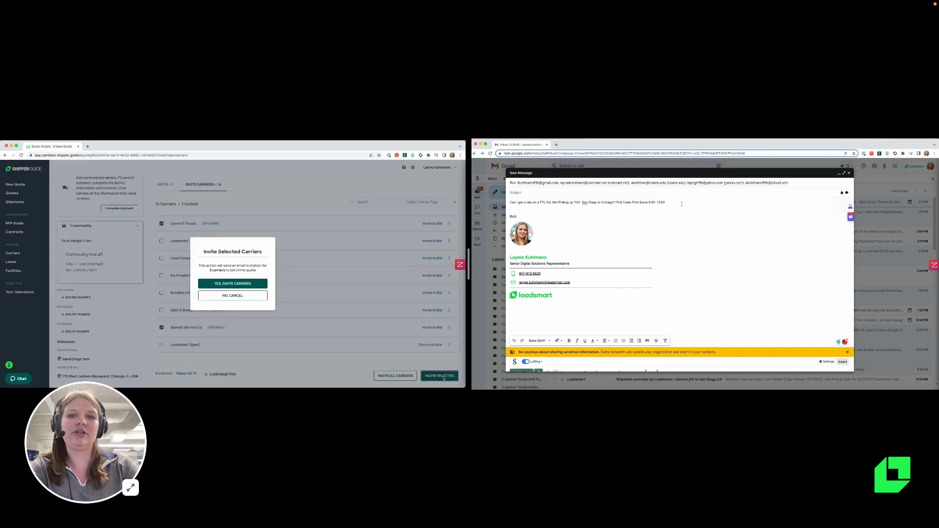
pyautogui.click(232, 284)
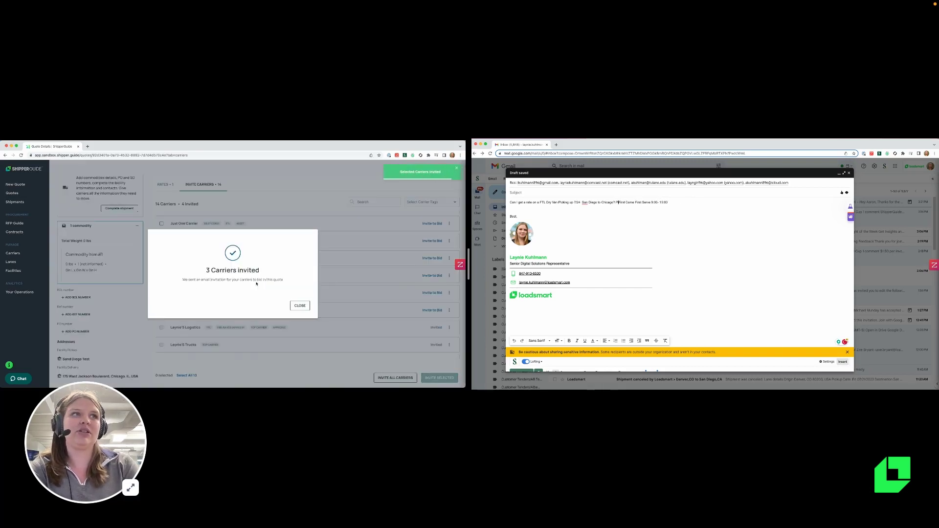
pyautogui.click(298, 306)
# Copy Speedy Service Llc's bid link from the quote's rates and open it in a new tab, and add "Delivery 7/27" to the email
pyautogui.click(164, 185)
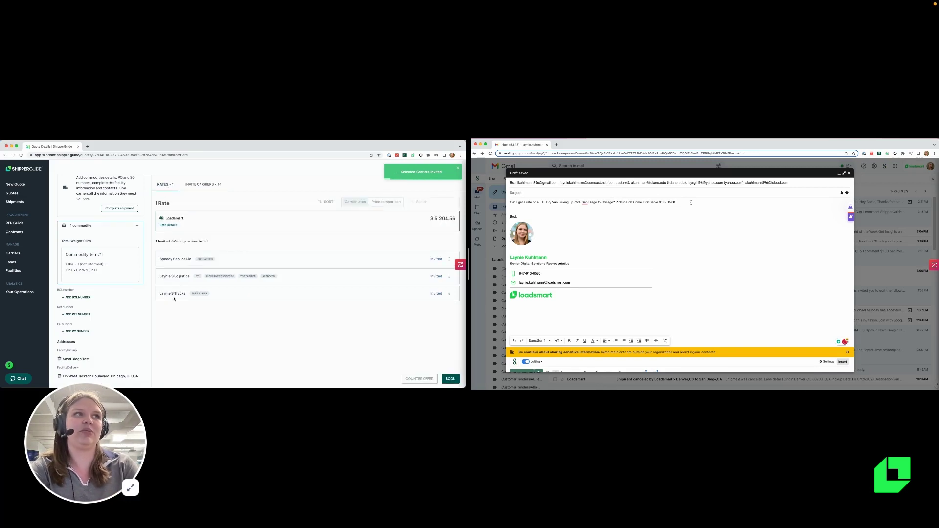
pyautogui.click(449, 260)
pyautogui.write(', Delivery')
pyautogui.click(435, 281)
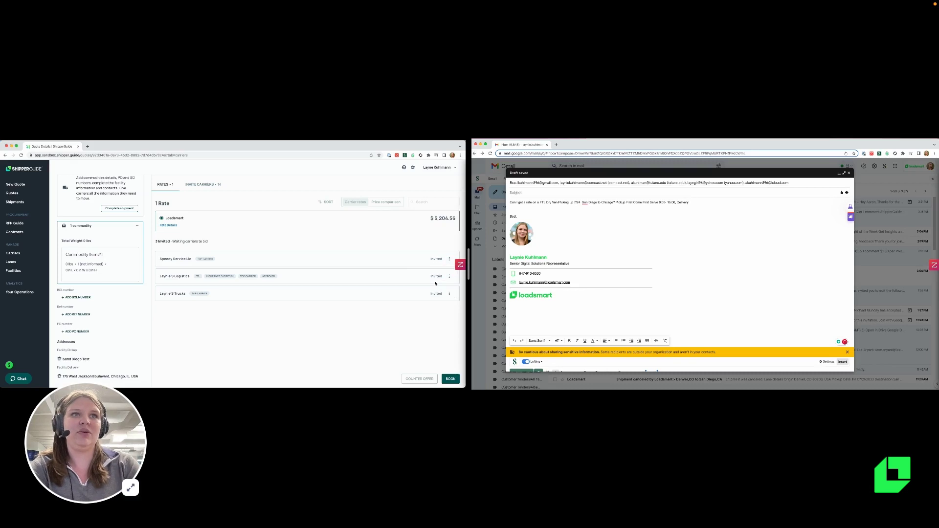
pyautogui.write('7/')
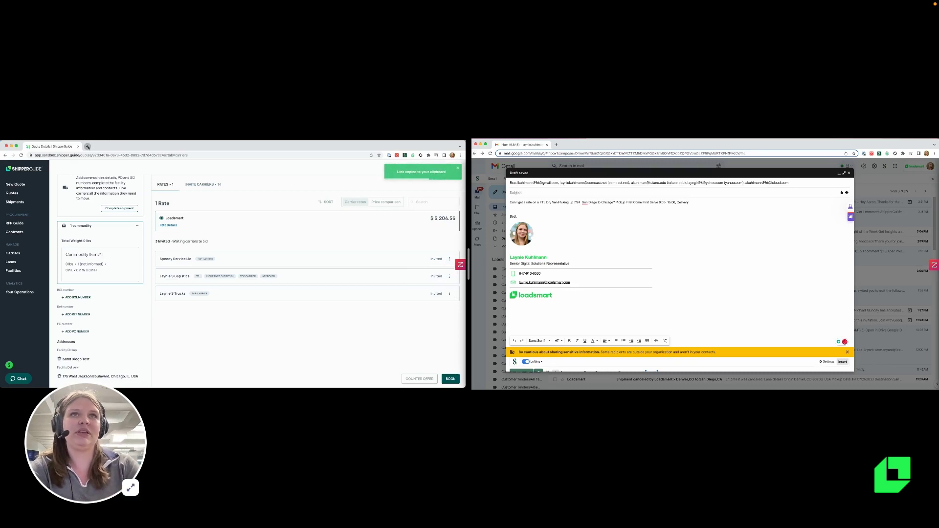
pyautogui.click(88, 146)
pyautogui.press('super+v')
pyautogui.press('Return')
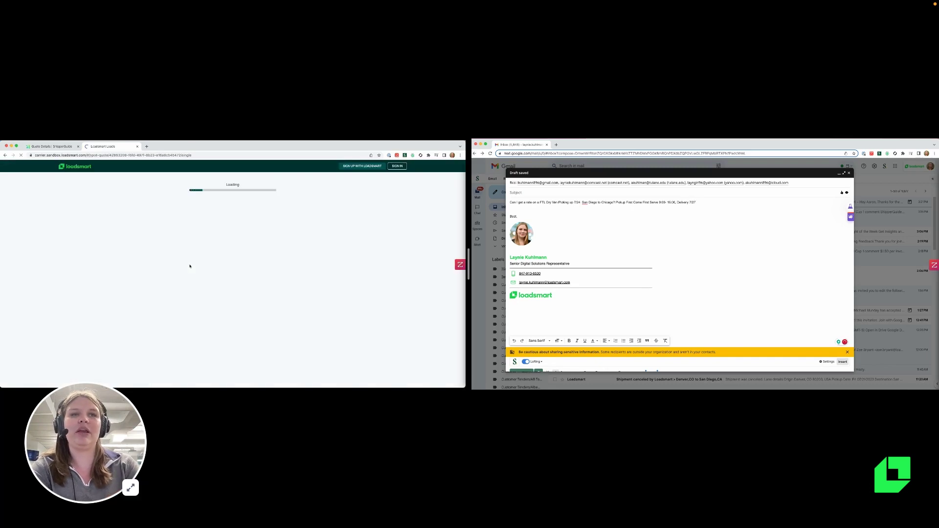
# Enter a rate per mile of 2.25 in the carrier bid for the San Diego to Chicago load
pyautogui.click(327, 234)
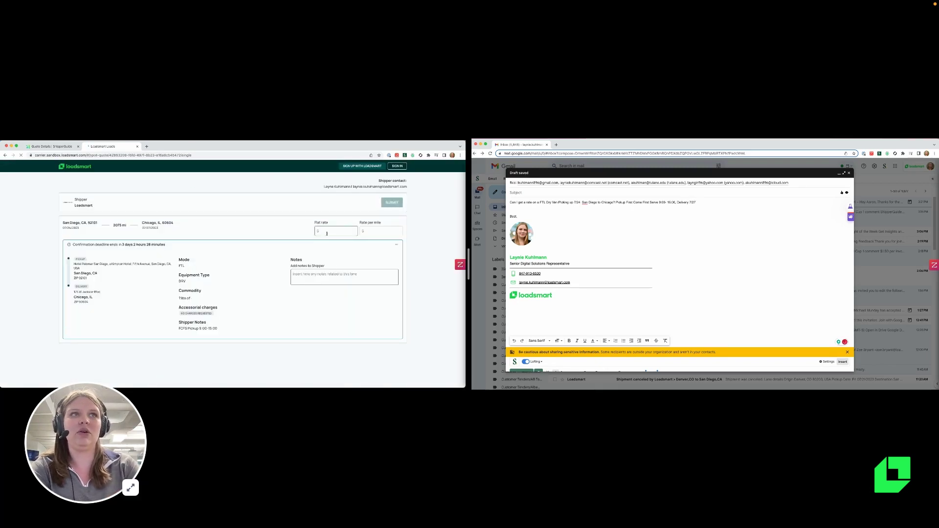
pyautogui.click(364, 232)
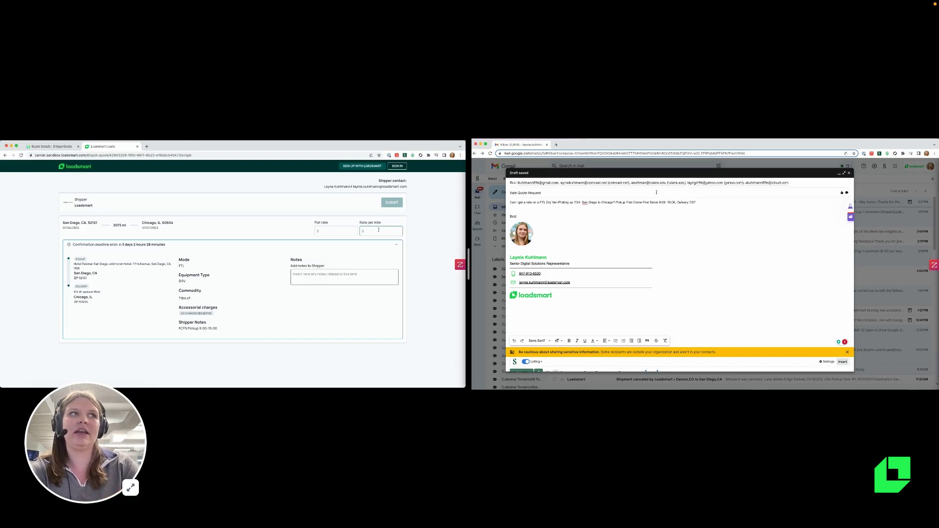
pyautogui.click(389, 232)
pyautogui.write('2.25')
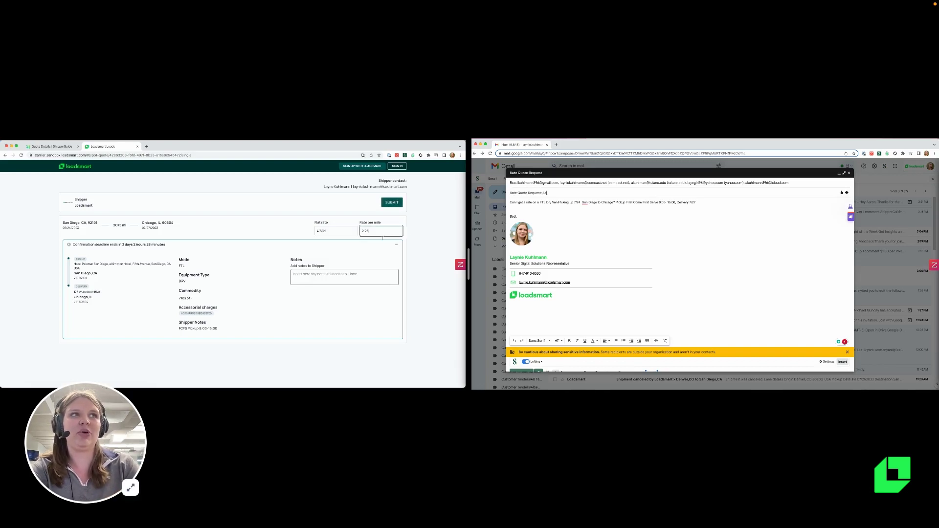
# Add the shipper note "Can pickup after 14:00" to the carrier bid and send the rate quote request email
pyautogui.click(358, 277)
pyautogui.write('Can pic')
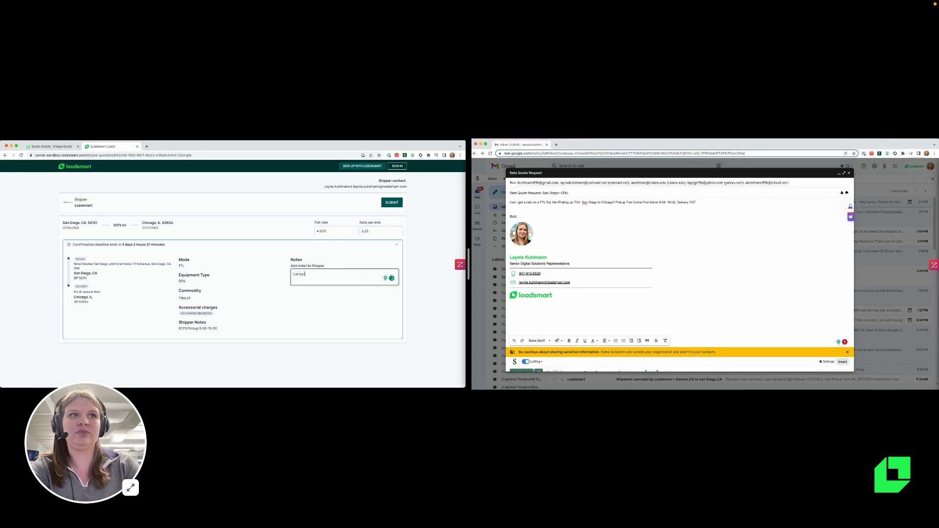
pyautogui.write('kup')
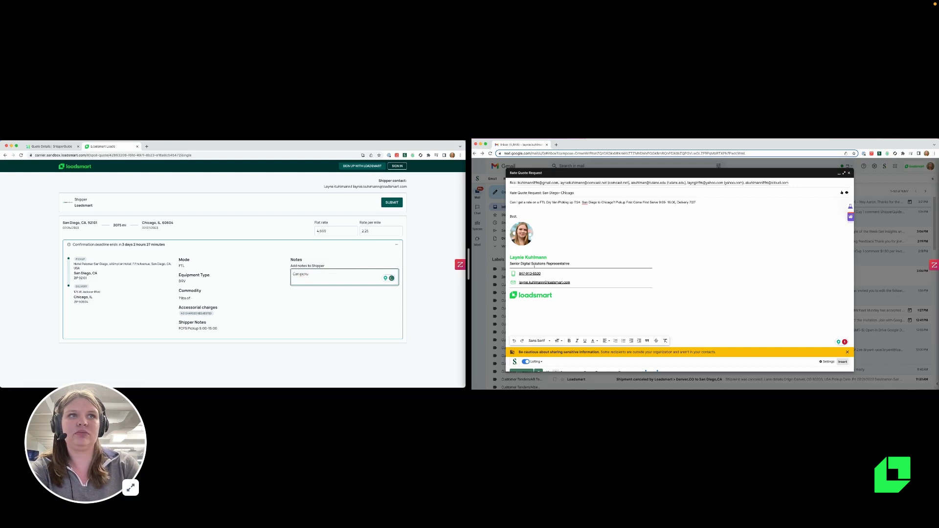
pyautogui.write(' after')
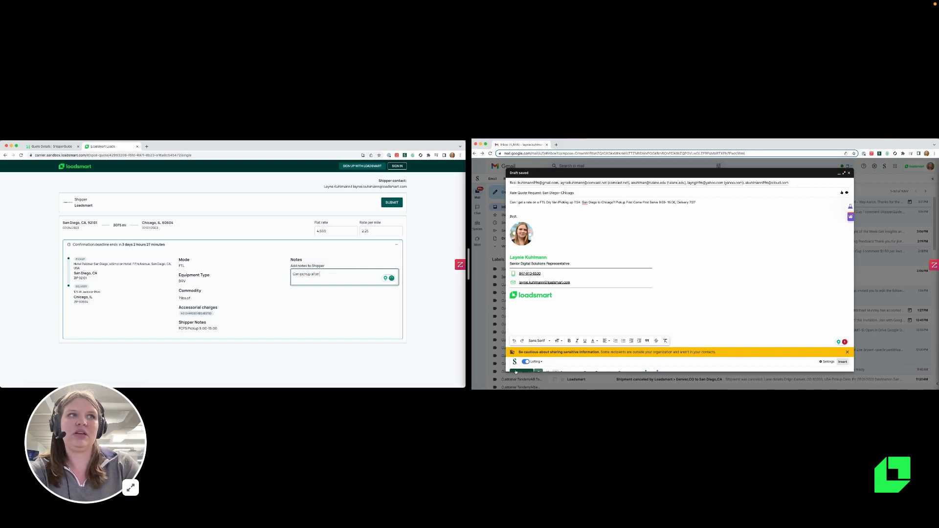
pyautogui.click(526, 362)
pyautogui.click(523, 372)
pyautogui.write('14:00')
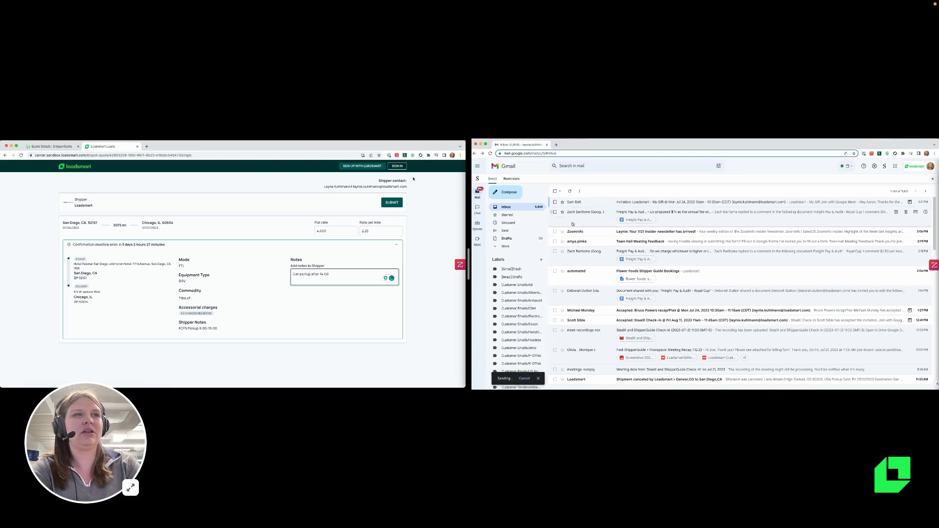
# Submit and confirm Speedy Service Llc's rate, and copy the bid link for Layne'S Logistics in the quote's rates
pyautogui.click(395, 203)
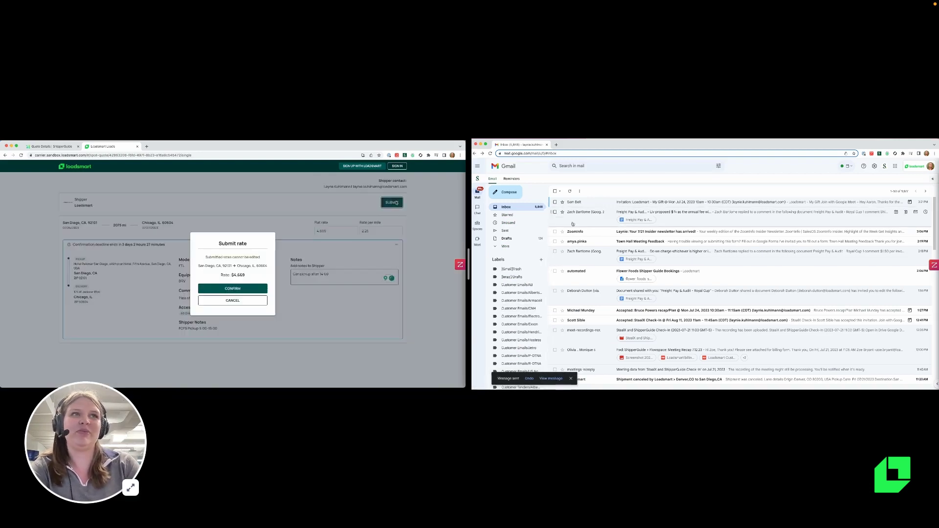
pyautogui.click(233, 288)
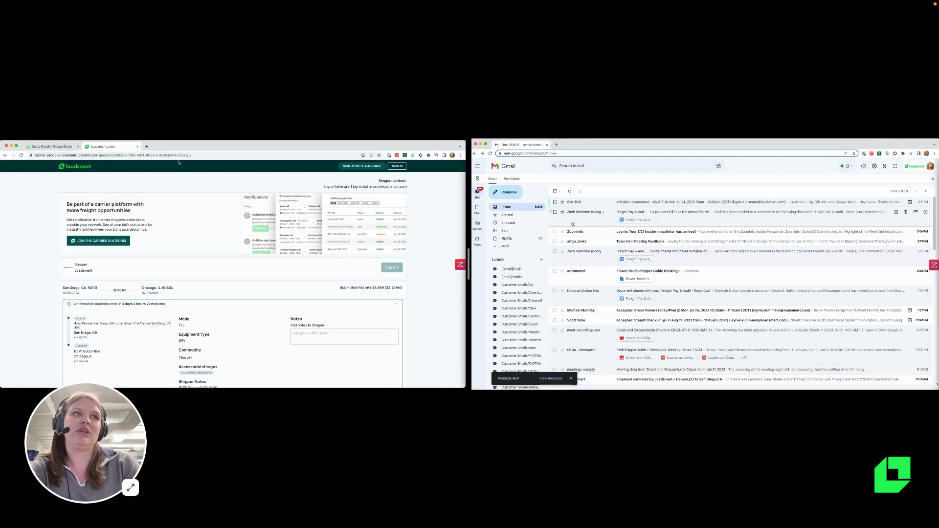
pyautogui.click(137, 147)
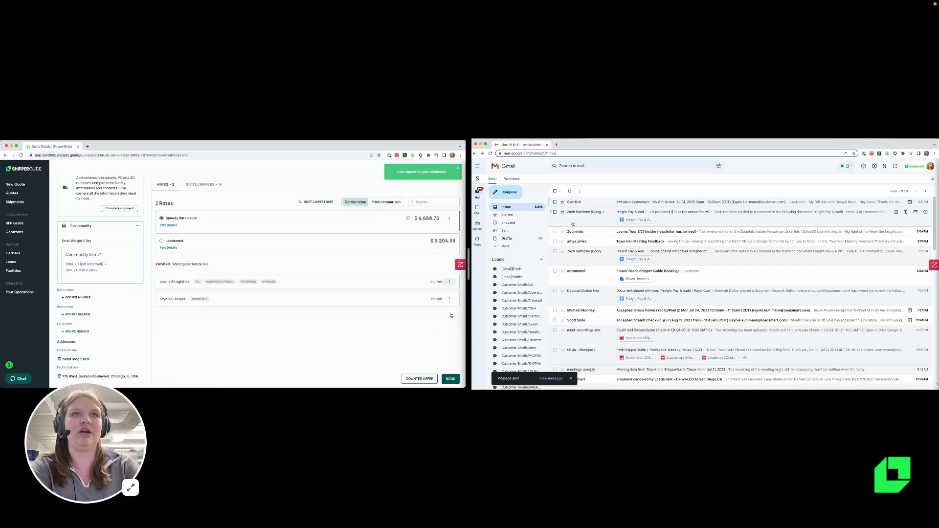
pyautogui.click(449, 282)
pyautogui.click(433, 305)
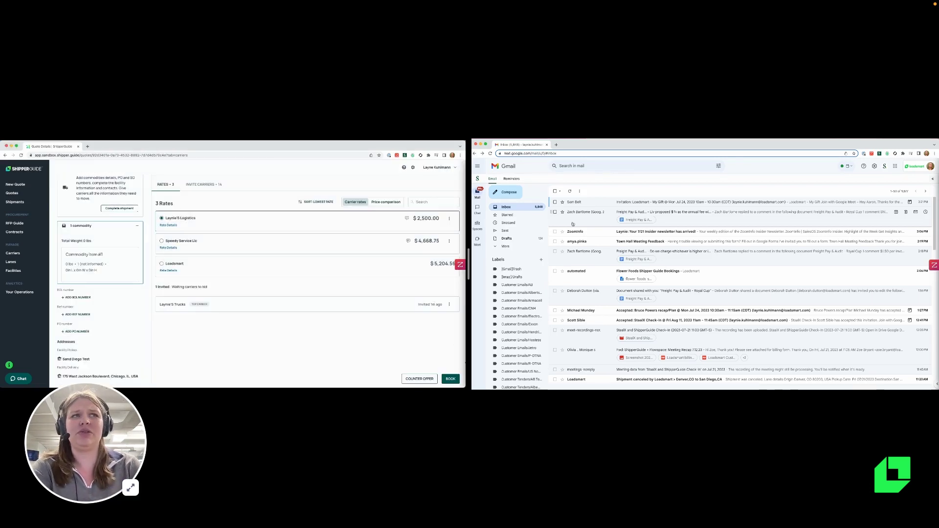
# Book the shipment with Layne'S Logistics, setting the option to share shipment details with the carrier, and close the confirmation
pyautogui.click(451, 379)
pyautogui.click(167, 286)
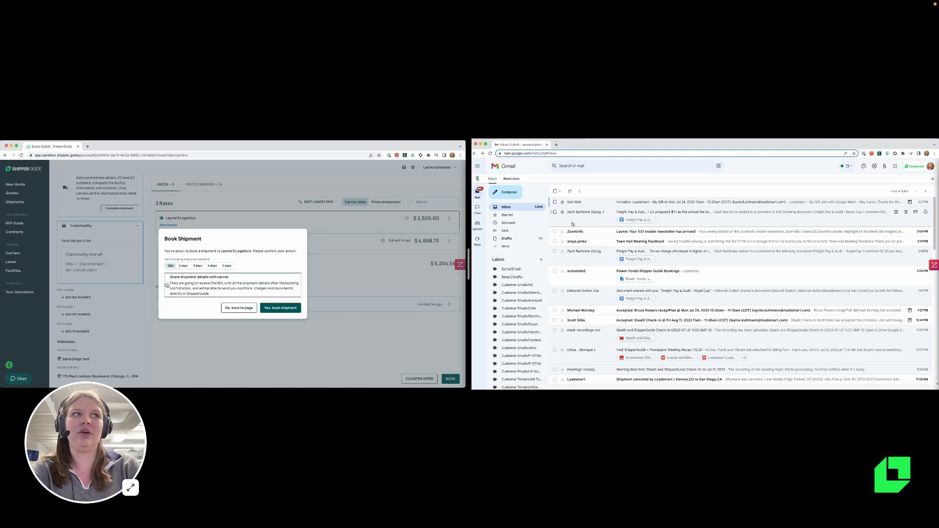
pyautogui.click(284, 309)
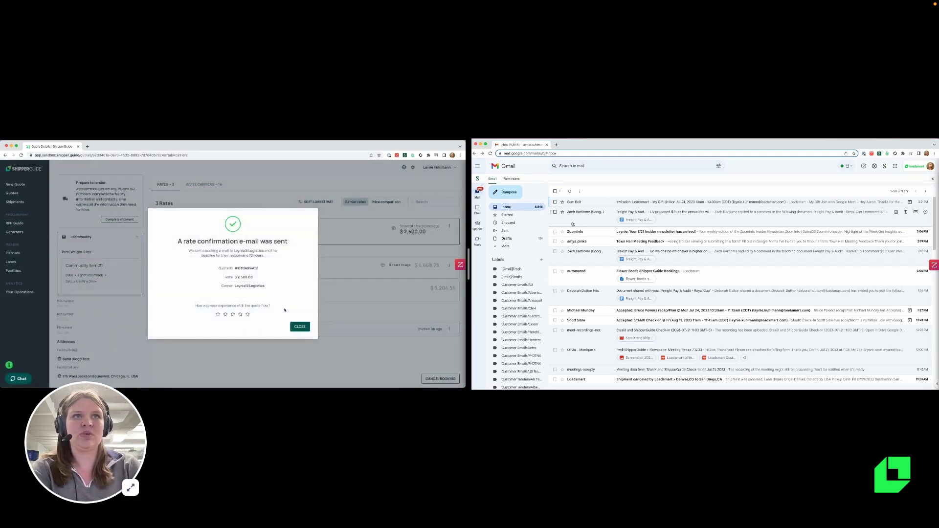
pyautogui.click(300, 326)
# Copy the link for Layne'S Logistics' tendered rate from the quote's rates
pyautogui.click(448, 226)
pyautogui.click(437, 239)
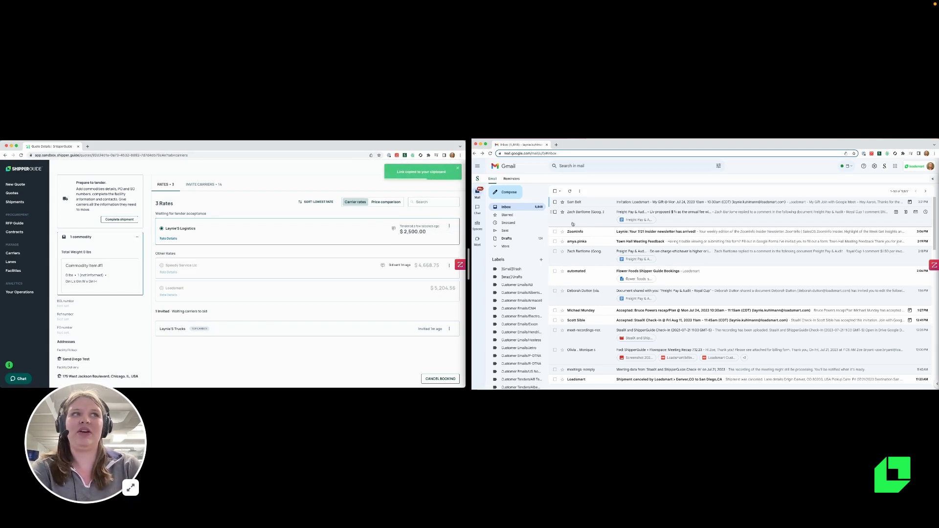
pyautogui.click(573, 224)
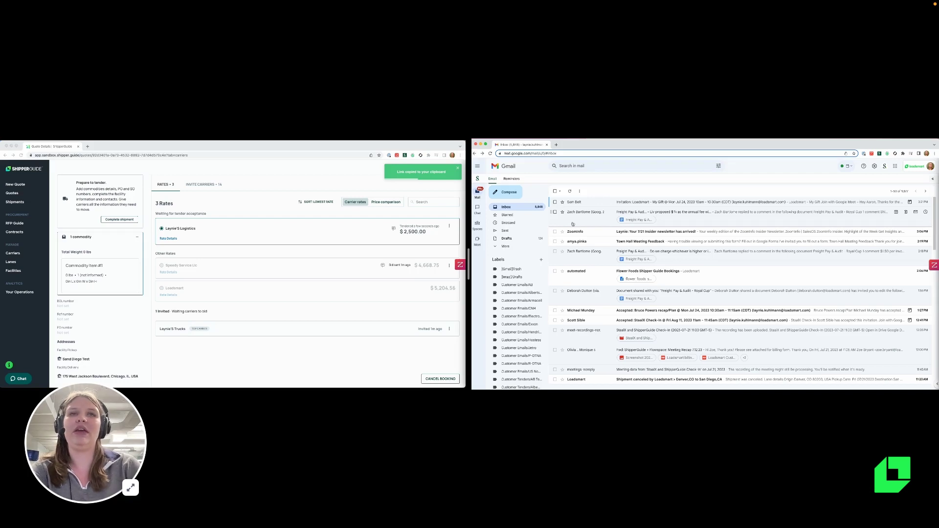
# Open the copied tender link in a new browser tab and accept and confirm the San Diego to Chicago tender as the carrier
pyautogui.click(88, 147)
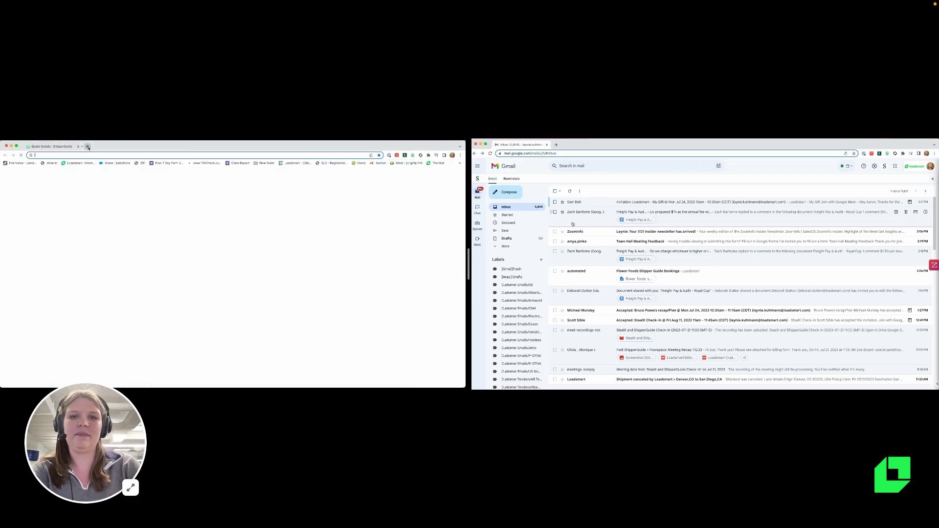
pyautogui.hotkey('ctrl', 'v')
pyautogui.press('Return')
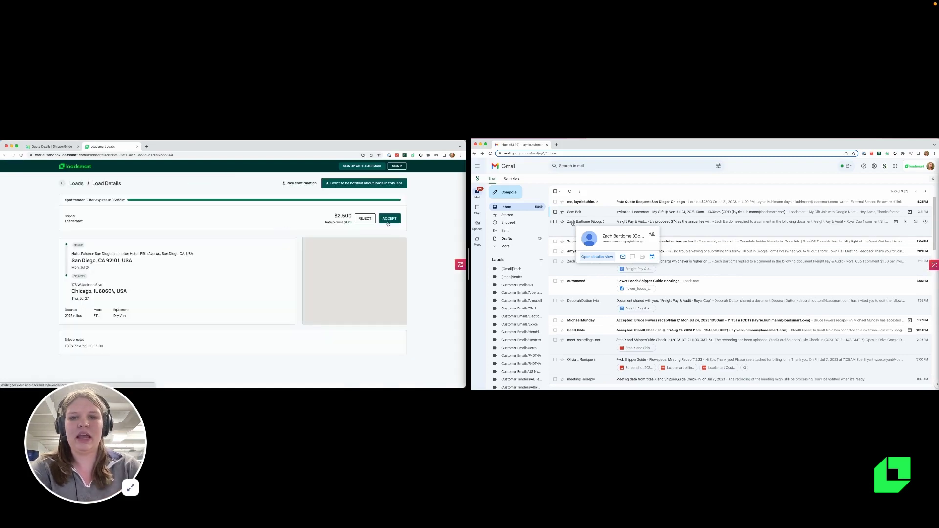
pyautogui.click(389, 219)
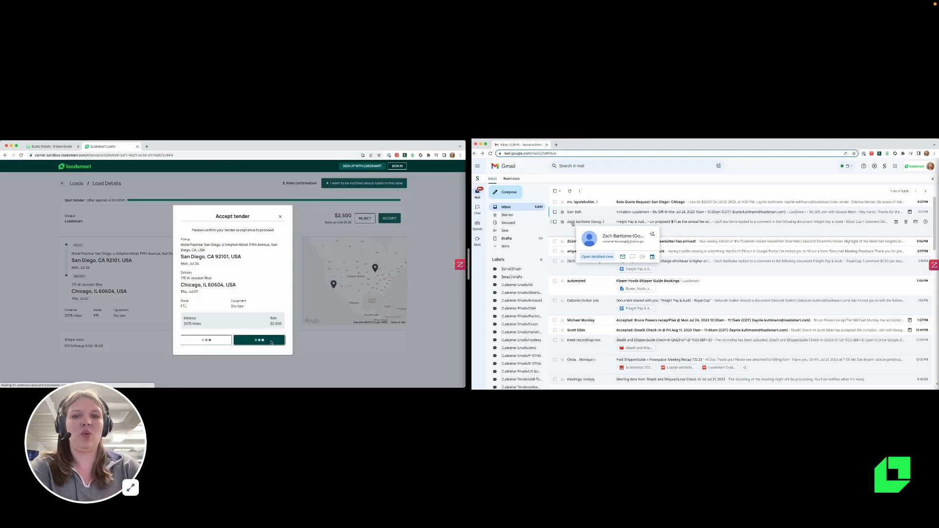
pyautogui.click(271, 341)
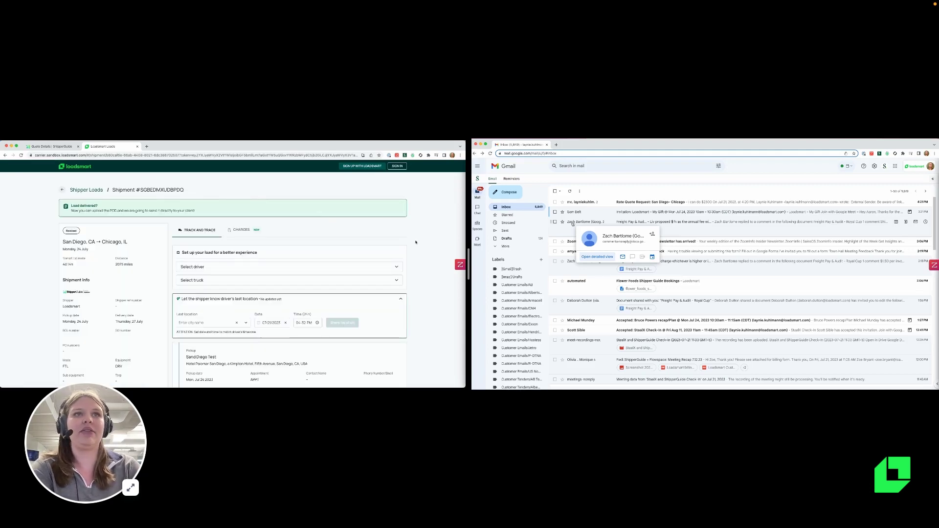
# Examine the carrier's shipment page with its tracking and documents, and view the rate confirmation before closing it
pyautogui.scroll(-2, 416, 241)
pyautogui.scroll(-5, 416, 242)
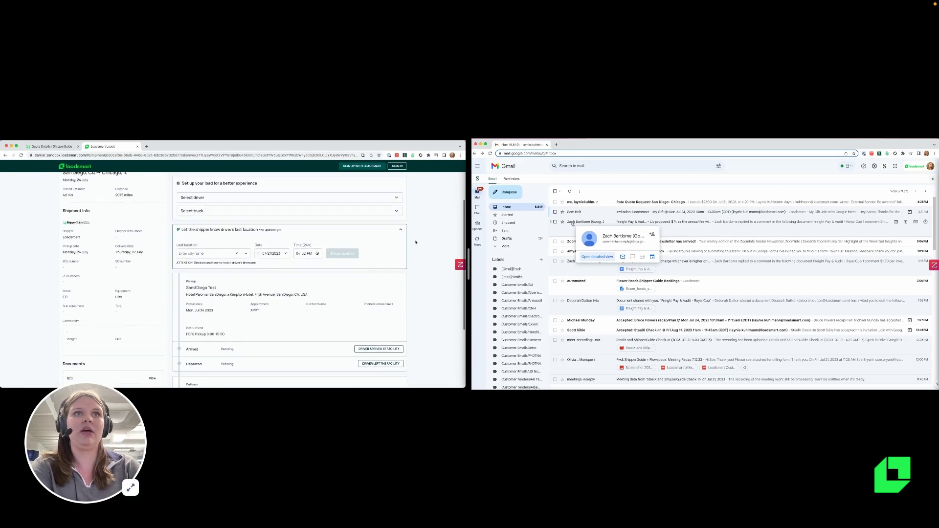
pyautogui.scroll(3, 416, 242)
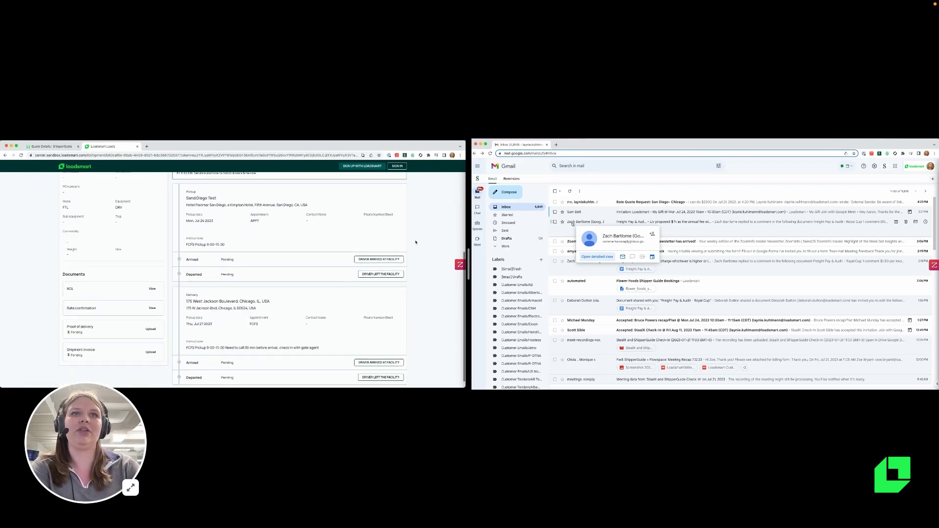
pyautogui.scroll(1, 416, 242)
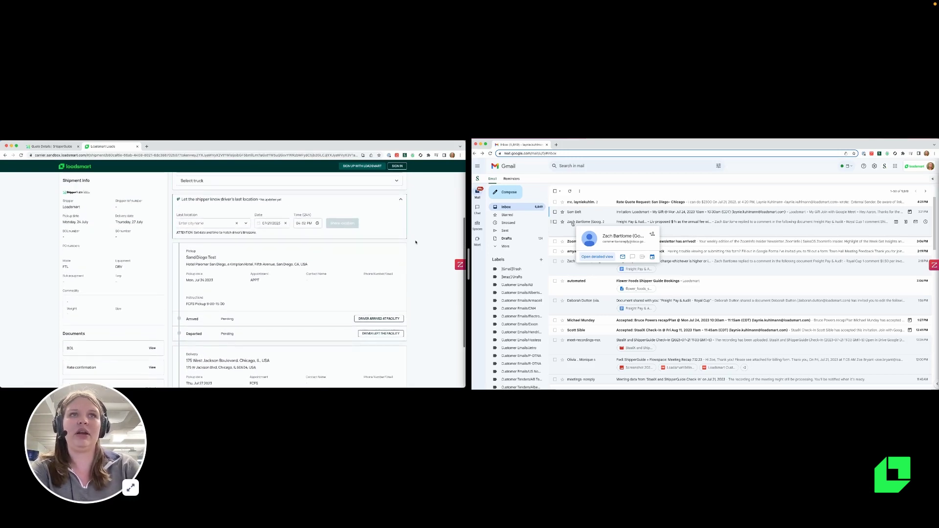
pyautogui.click(151, 367)
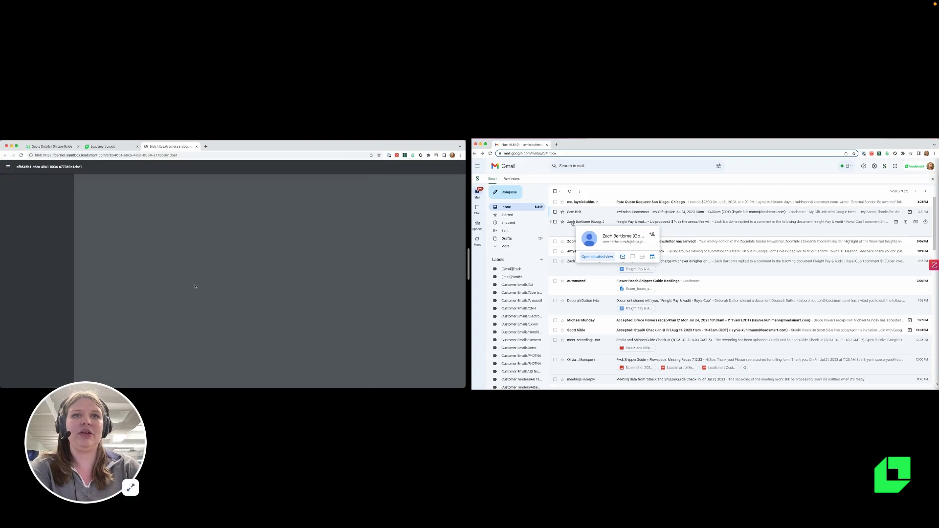
pyautogui.click(197, 146)
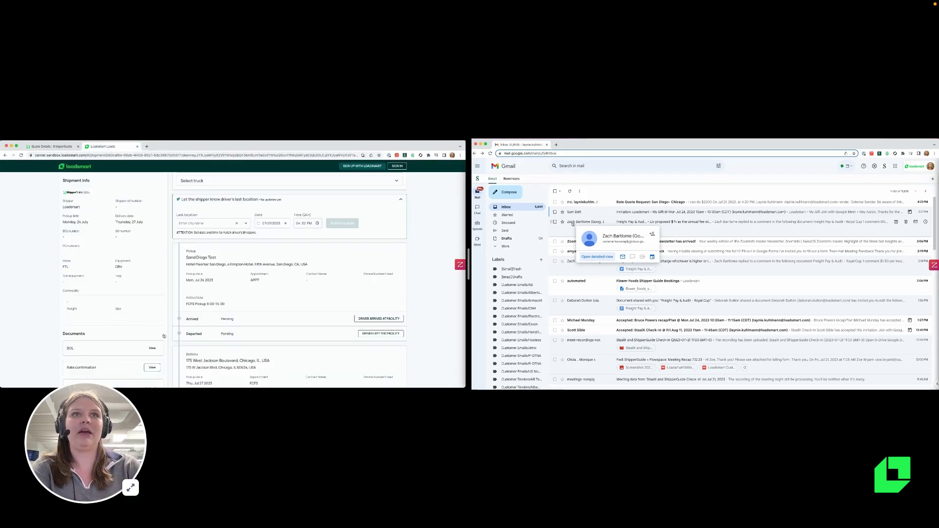
# Examine the booked San Diego to Chicago shipment's details in ShipperGuide's shipments, and open the Your Operations analytics
pyautogui.click(48, 147)
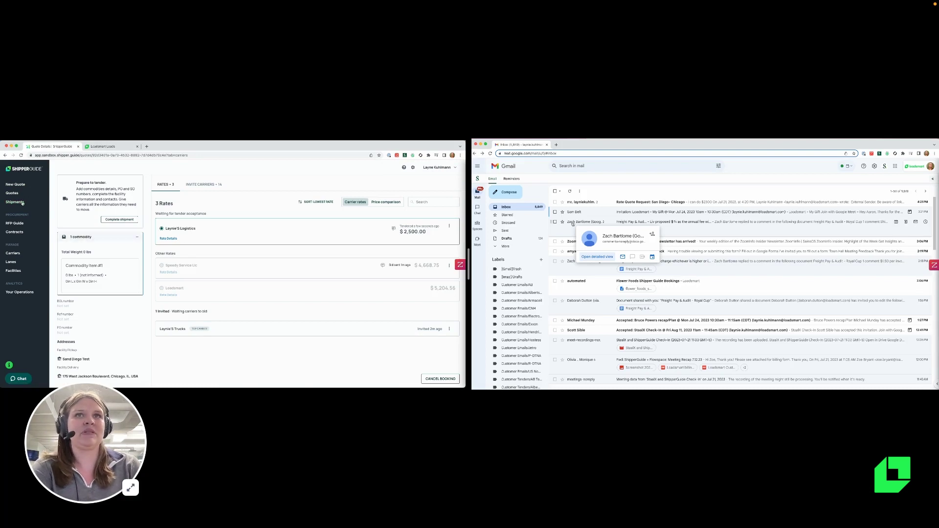
pyautogui.click(17, 202)
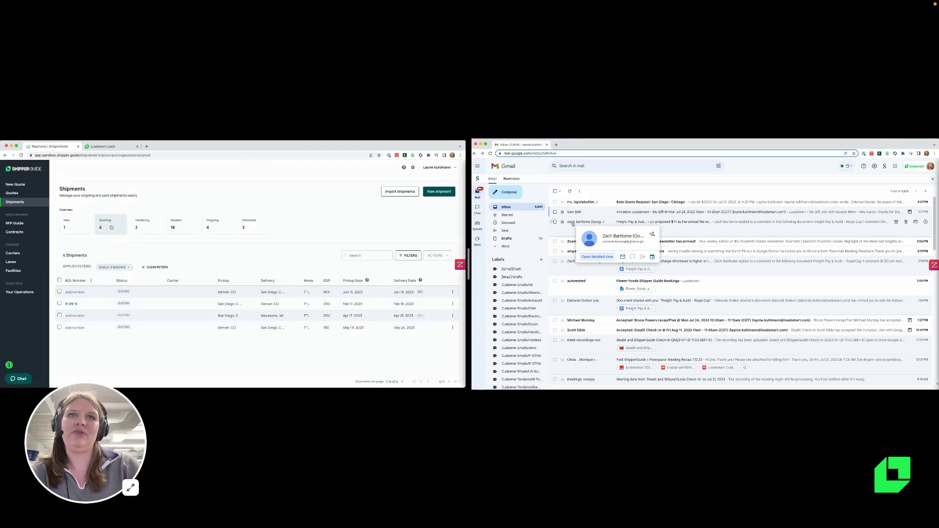
pyautogui.click(181, 227)
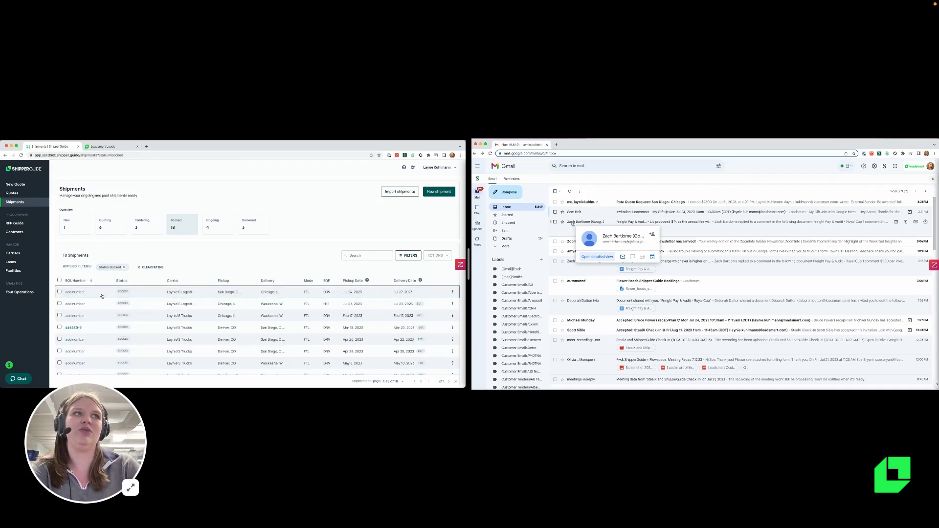
pyautogui.click(102, 297)
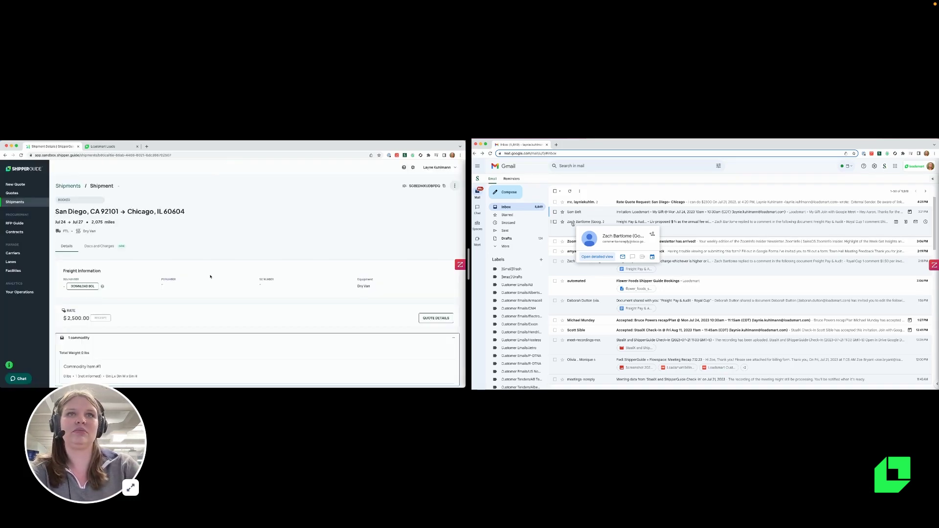
pyautogui.scroll(-3, 206, 323)
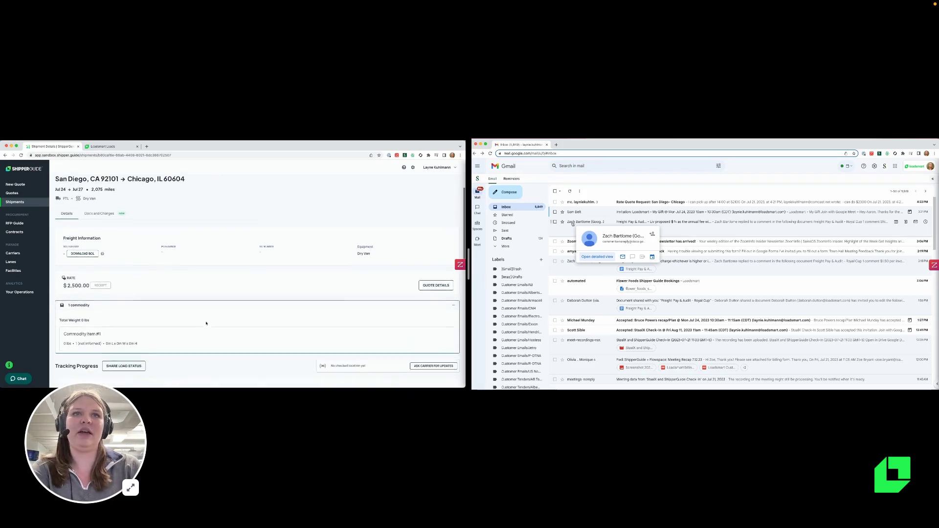
pyautogui.scroll(-5, 206, 322)
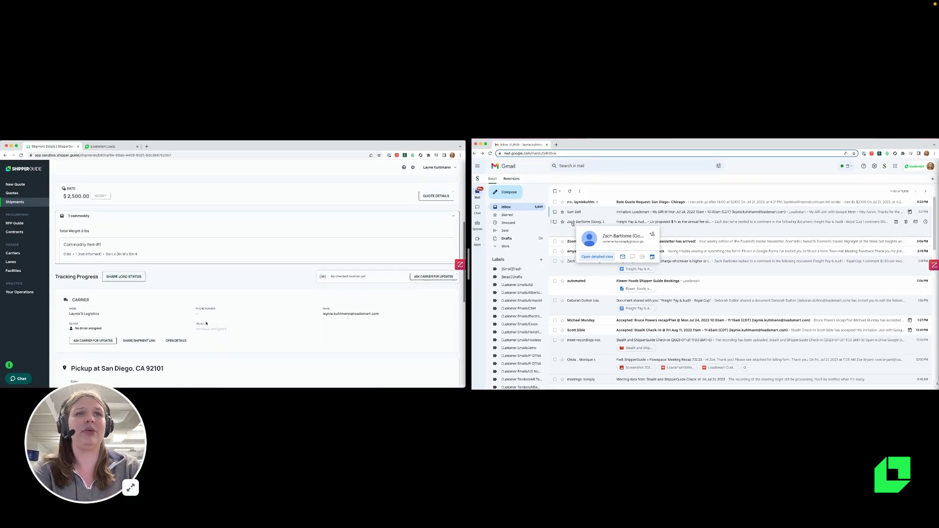
pyautogui.scroll(-7, 205, 323)
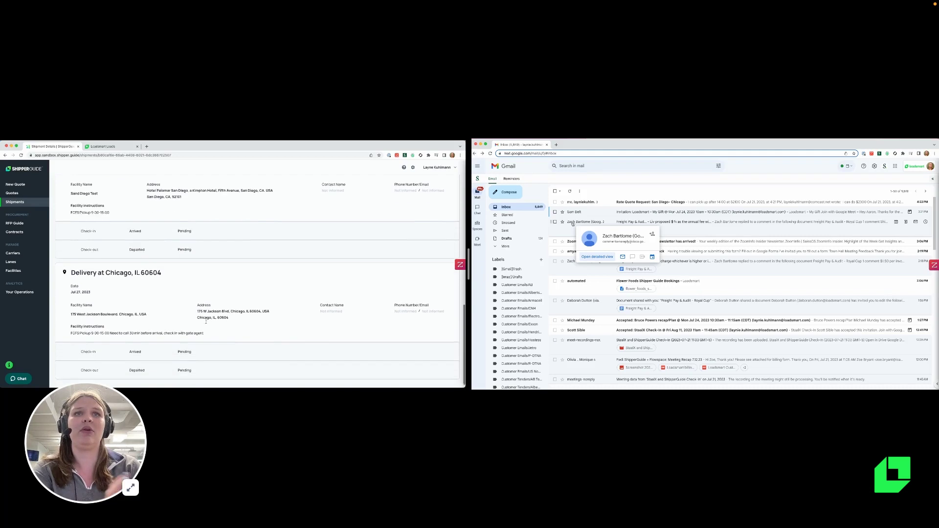
pyautogui.click(30, 293)
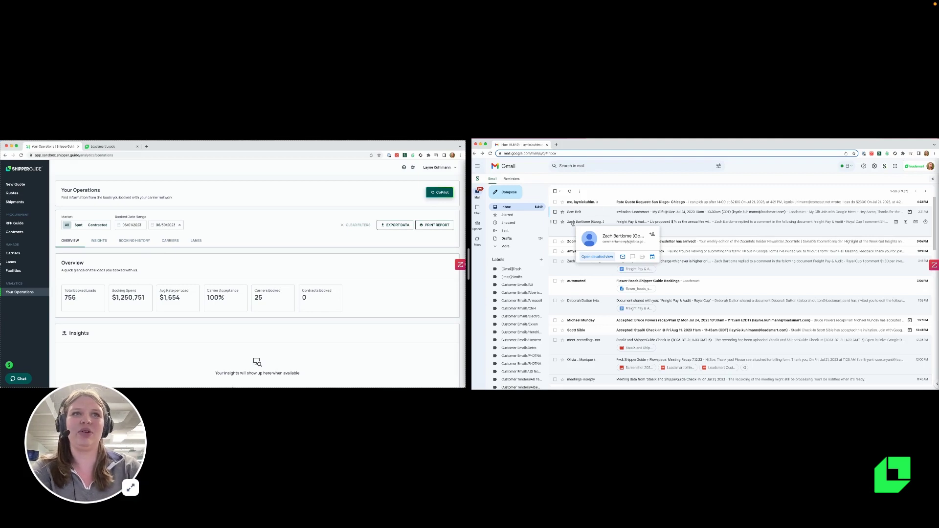
# In Gmail, expand the carrier replies in the San Diego-Chicago rate quote thread and start a reply "I got" to the after-14:00 pickup offer
pyautogui.click(622, 204)
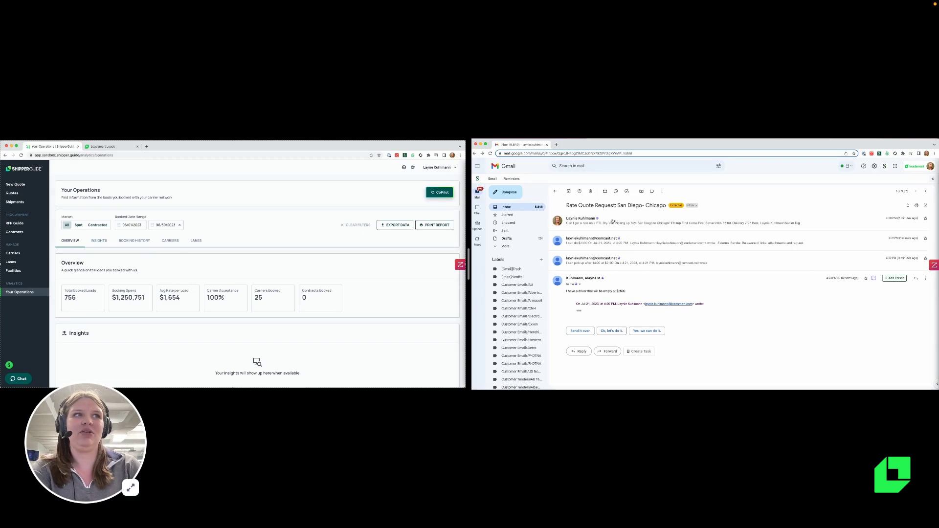
pyautogui.click(621, 244)
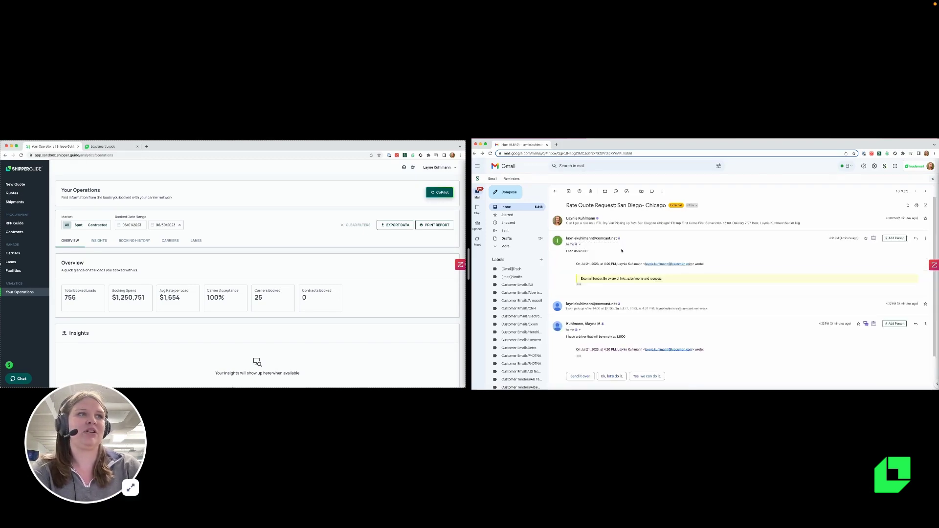
pyautogui.click(619, 306)
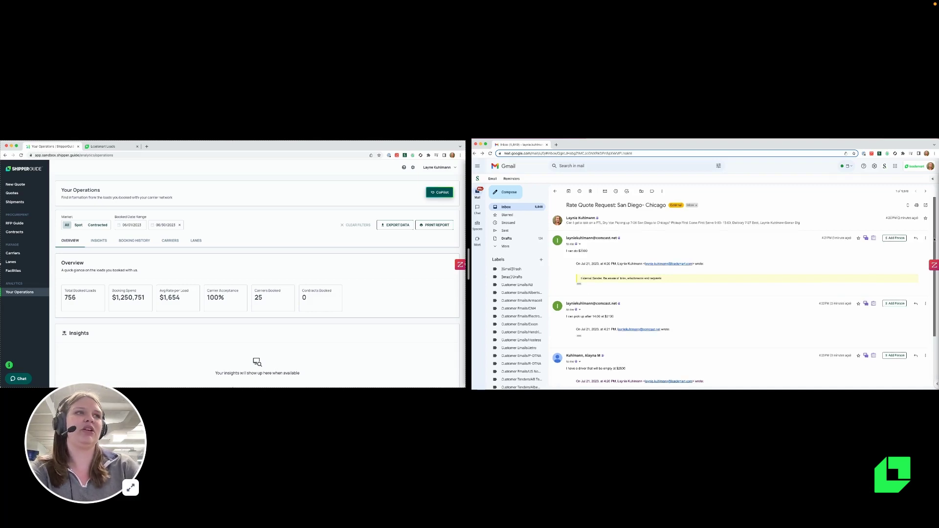
pyautogui.scroll(-1, 804, 277)
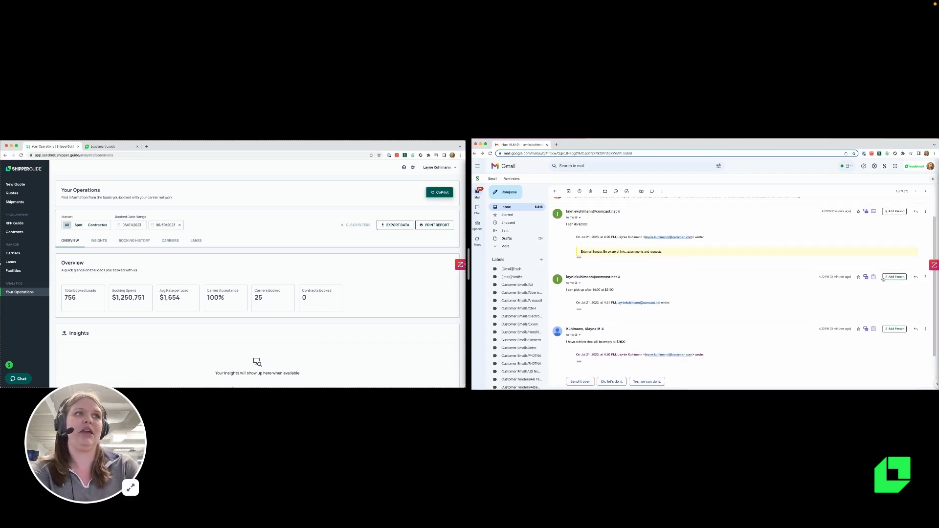
pyautogui.click(915, 277)
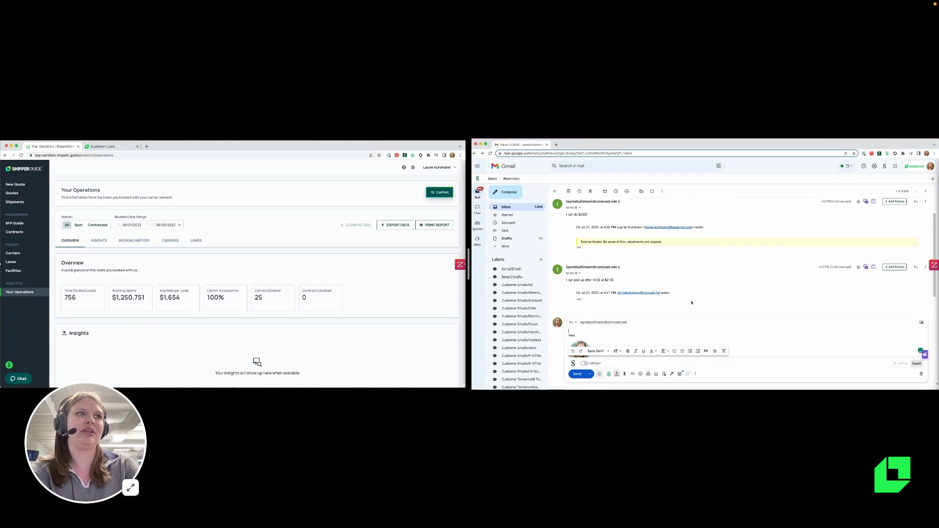
pyautogui.write('I got')
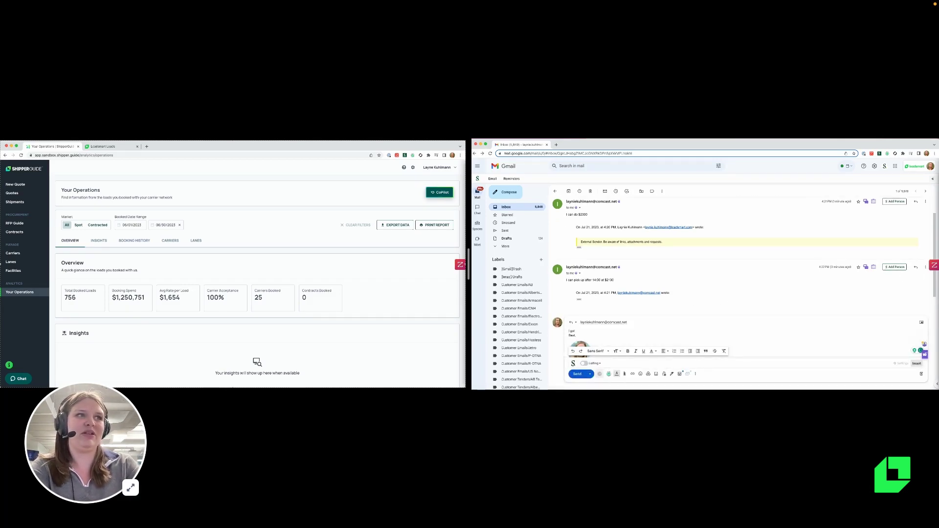